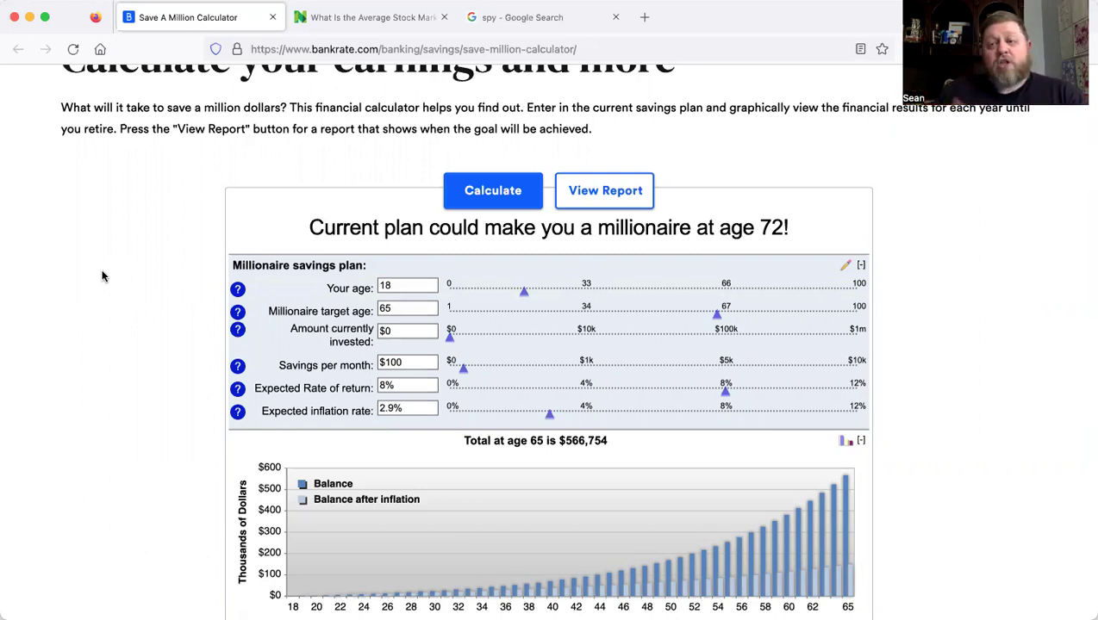
- Review the NerdWallet article on average stock market returns and view the SPY price chart over five years
click(367, 19)
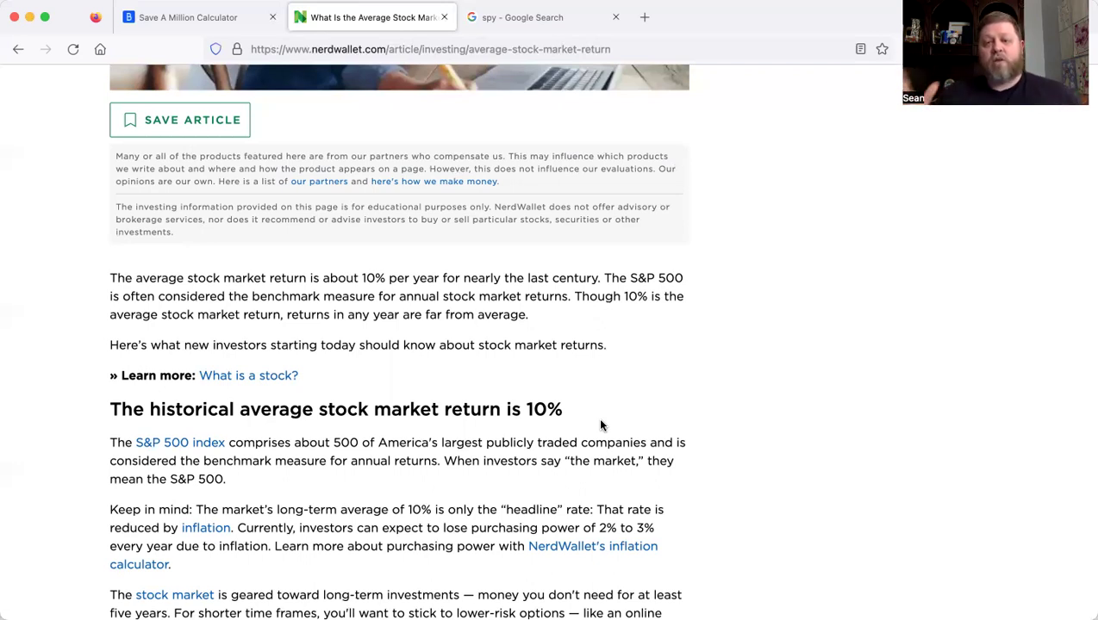
click(525, 26)
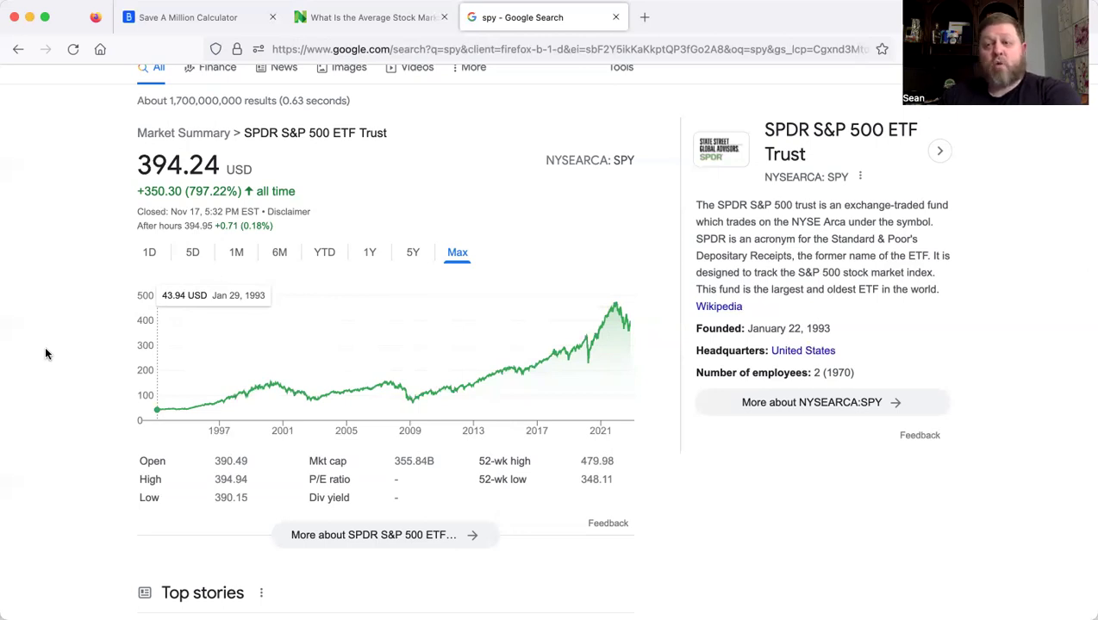
click(413, 252)
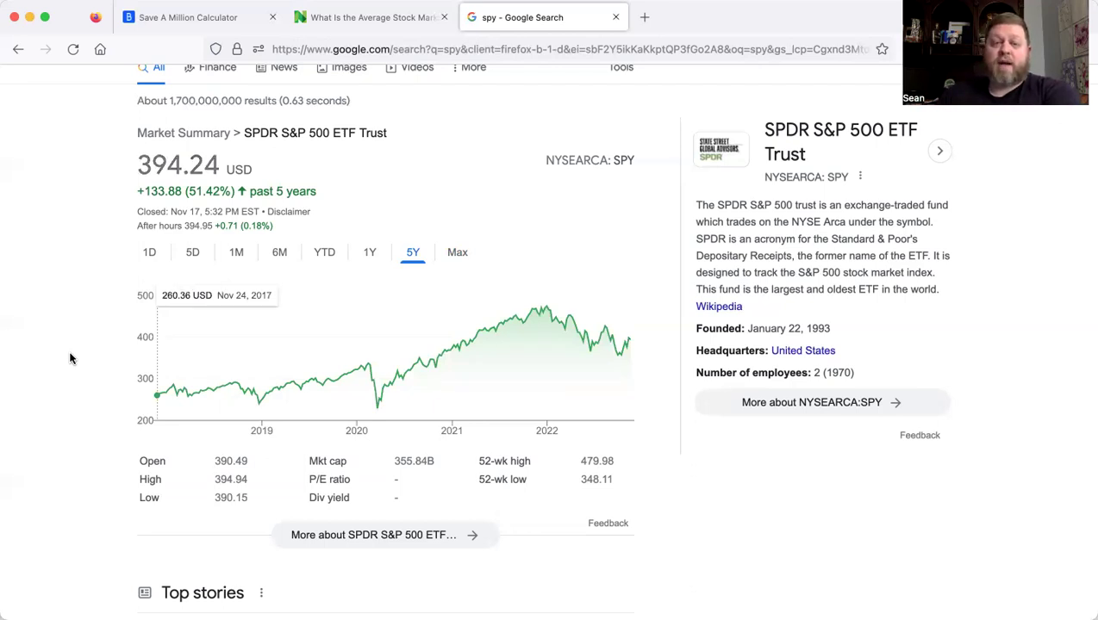
- In the Bankrate Save A Million Calculator, set the expected rate of return to 10% and the expected inflation rate to 4.5%
click(179, 20)
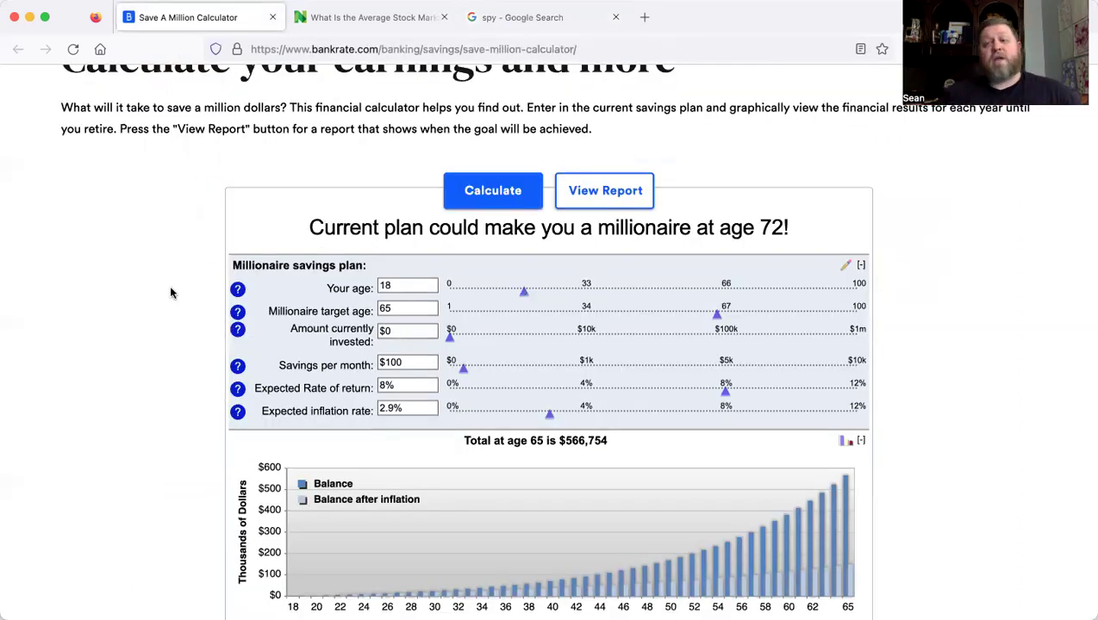
scroll(170, 290, down, 1)
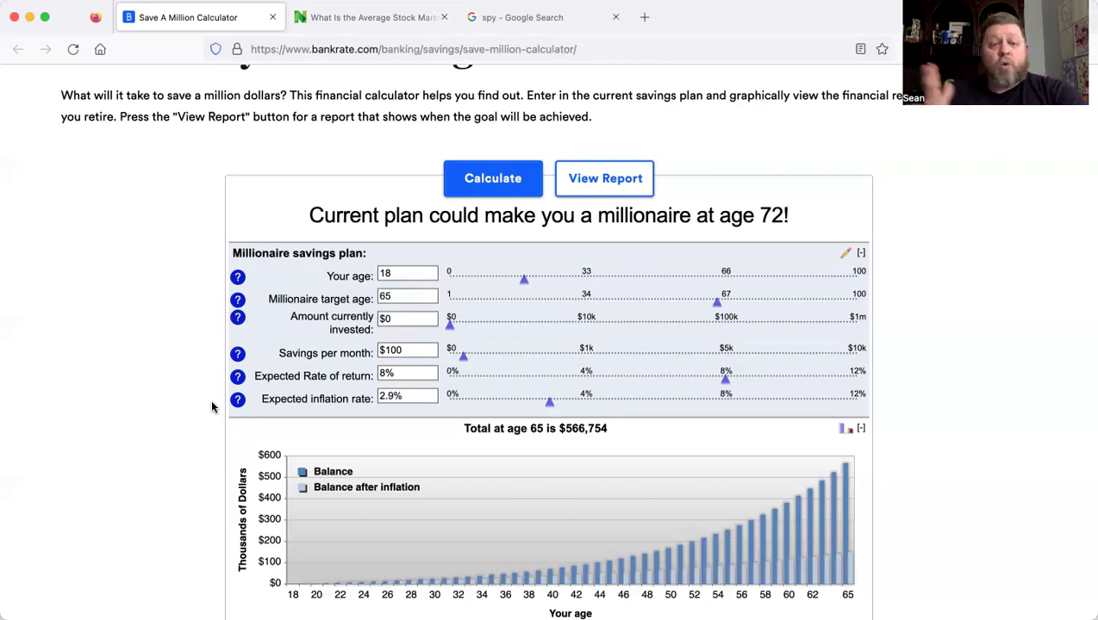
click(384, 372)
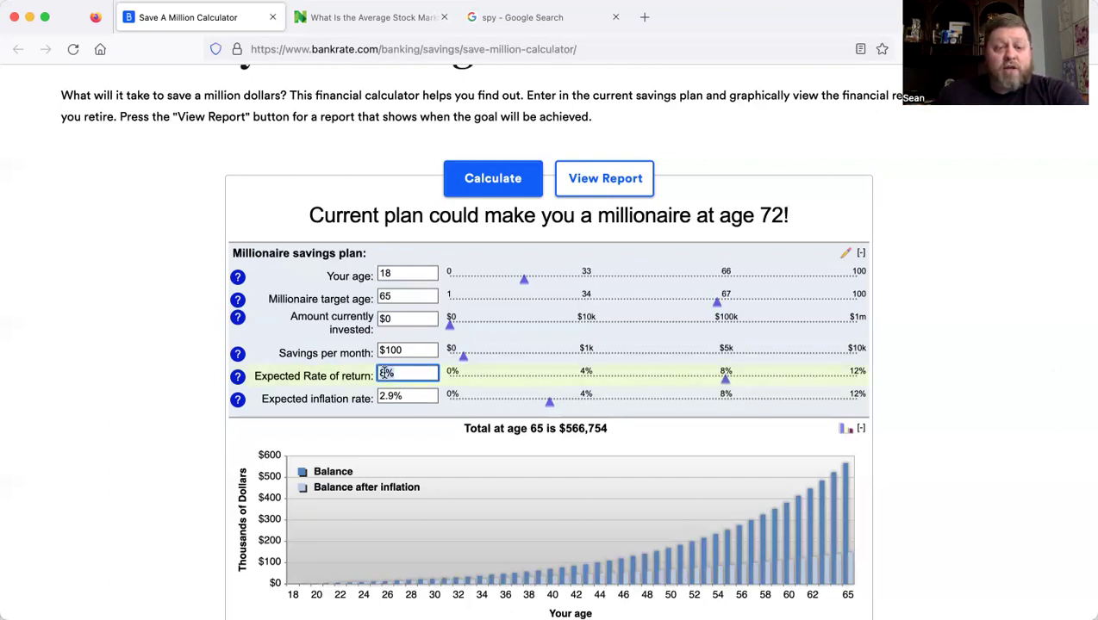
text(10)
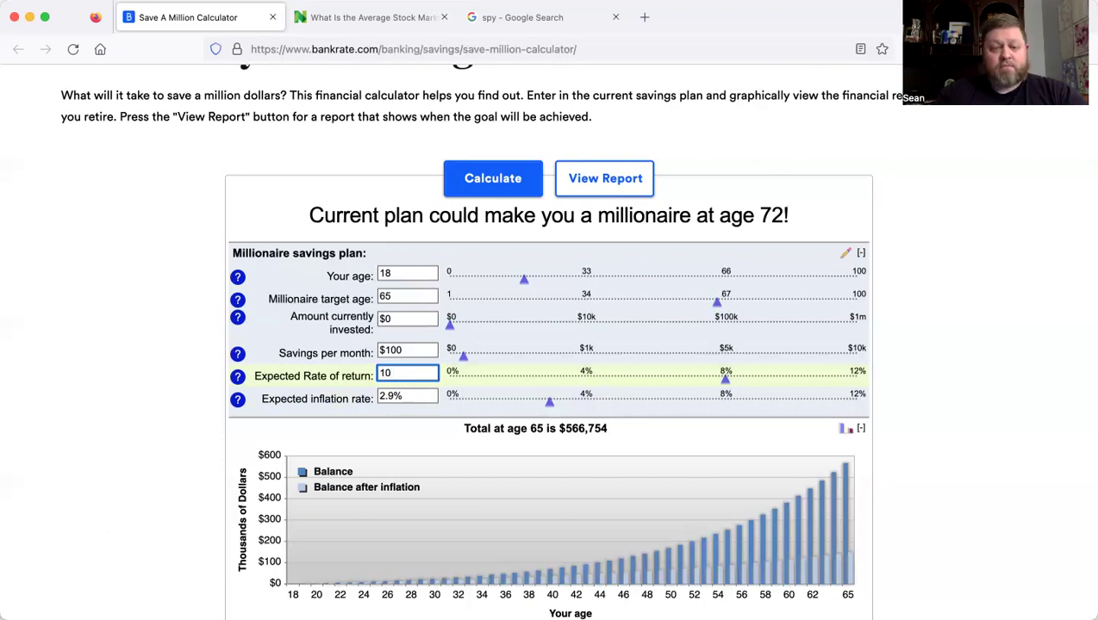
click(156, 379)
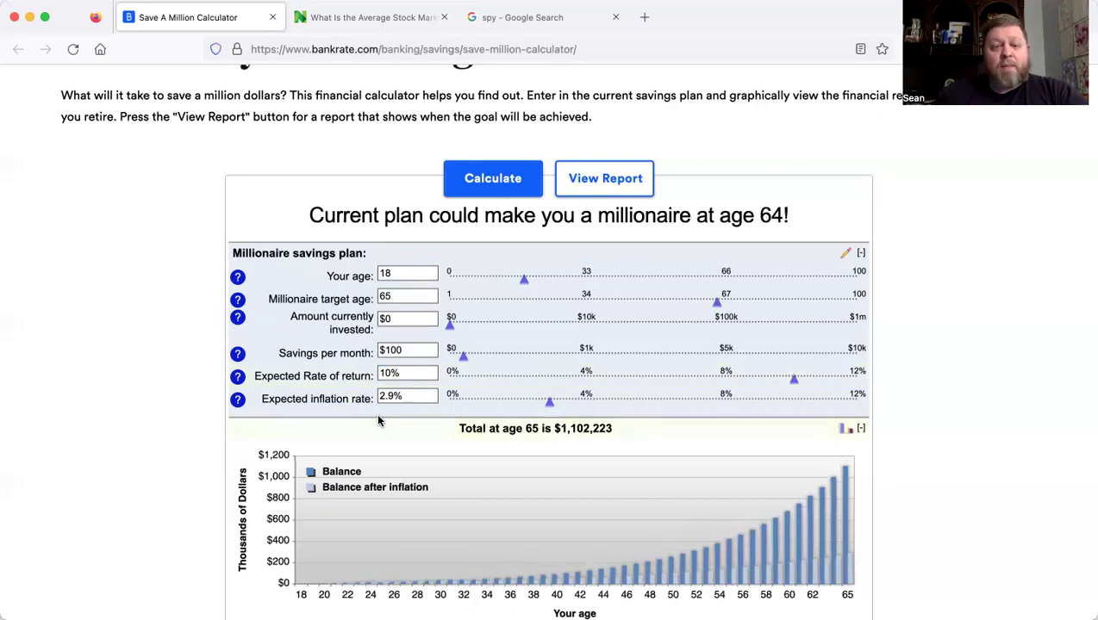
click(393, 397)
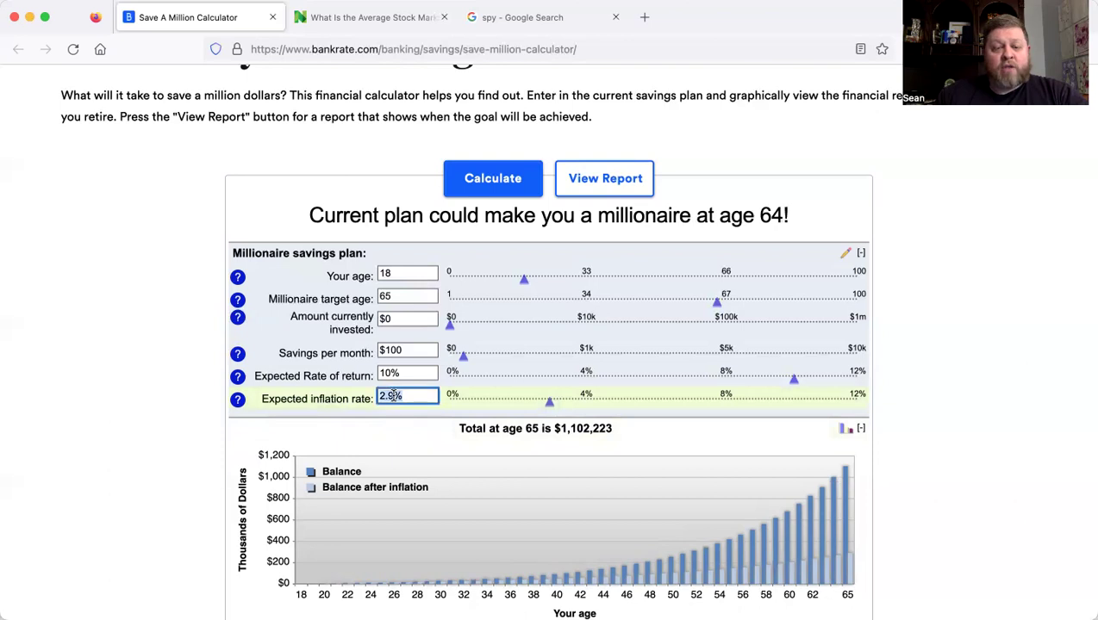
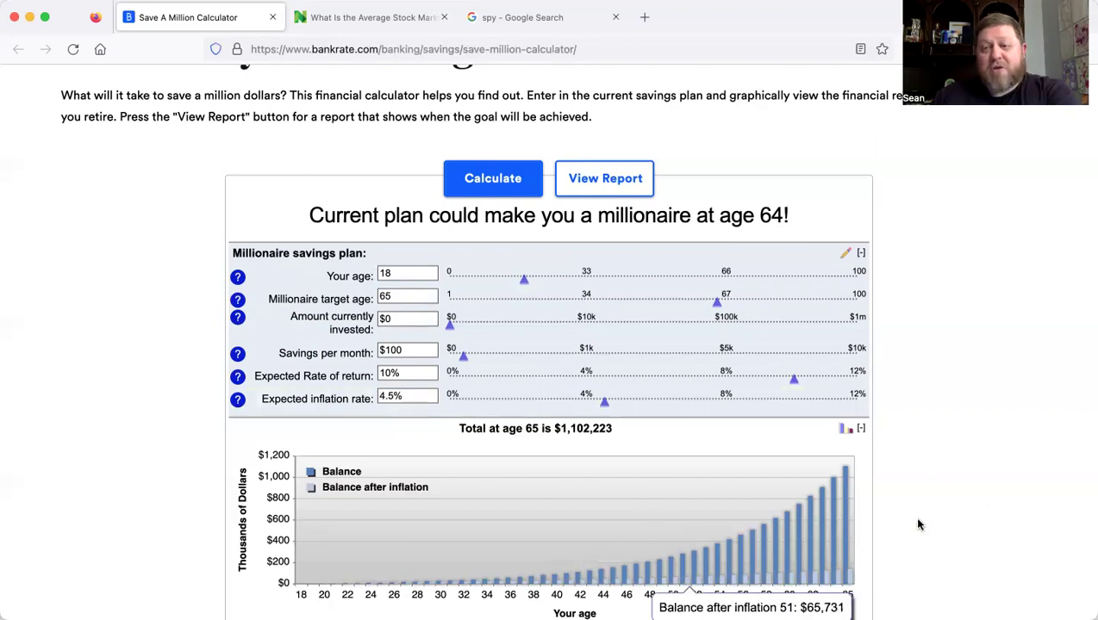
- Examine the savings chart's balance and balance after inflation at age 64
scroll(918, 523, down, 3)
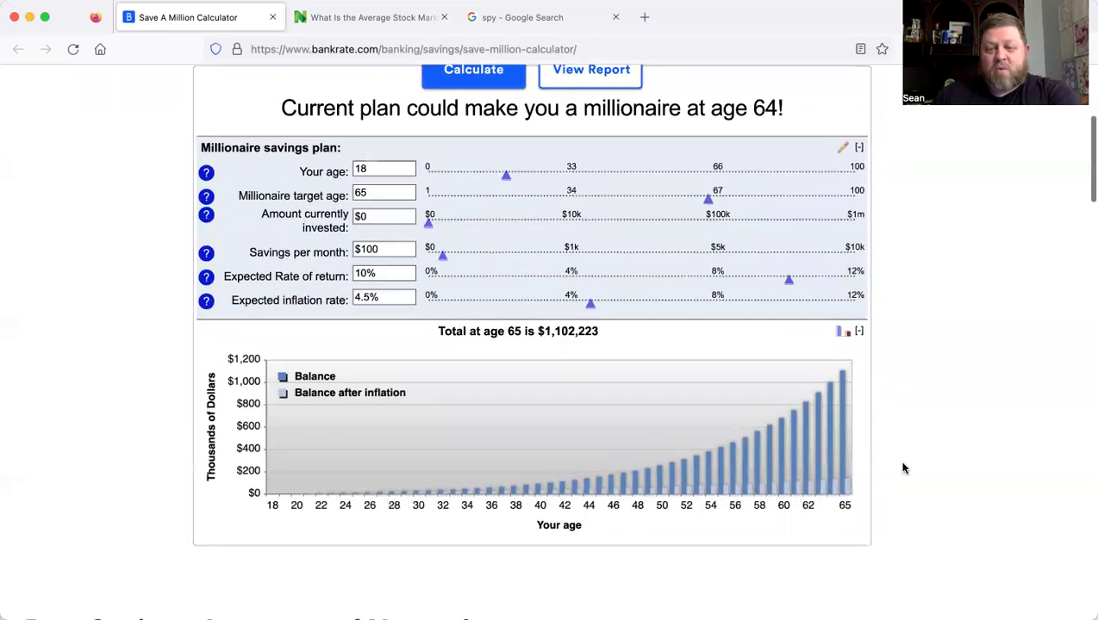
scroll(903, 468, up, 5)
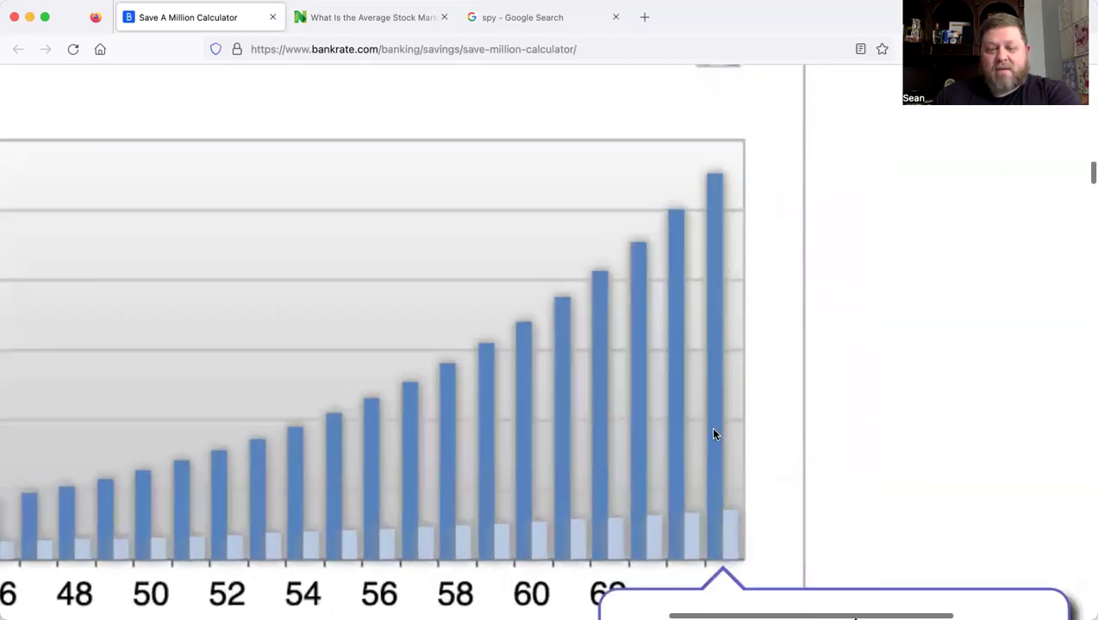
scroll(712, 434, down, 2)
mouse_move(676, 398)
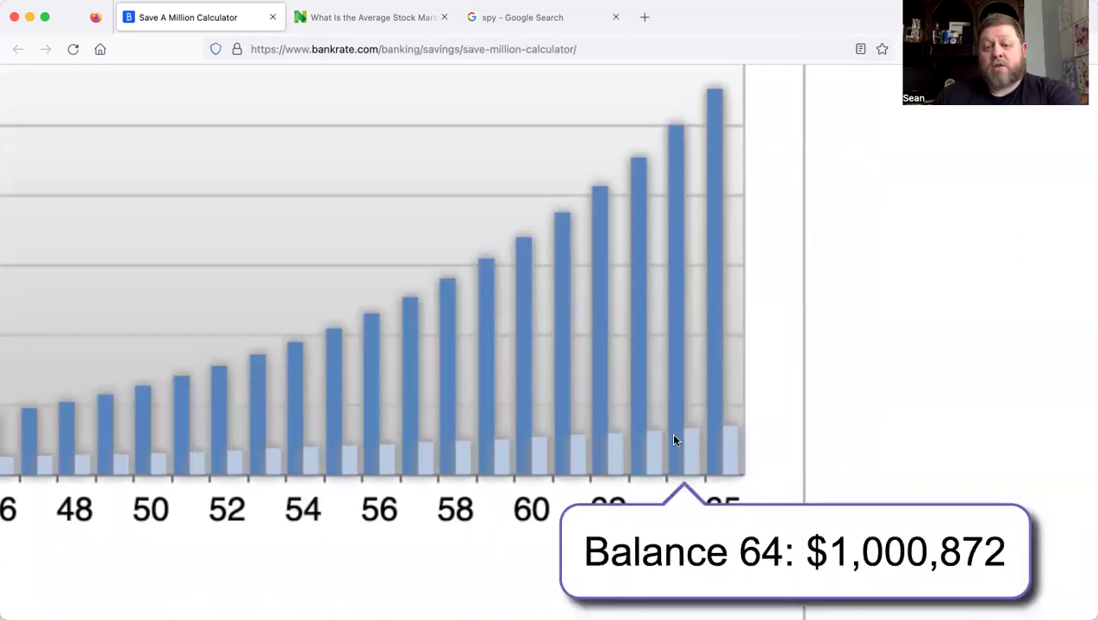
mouse_move(691, 449)
scroll(690, 449, right, 5)
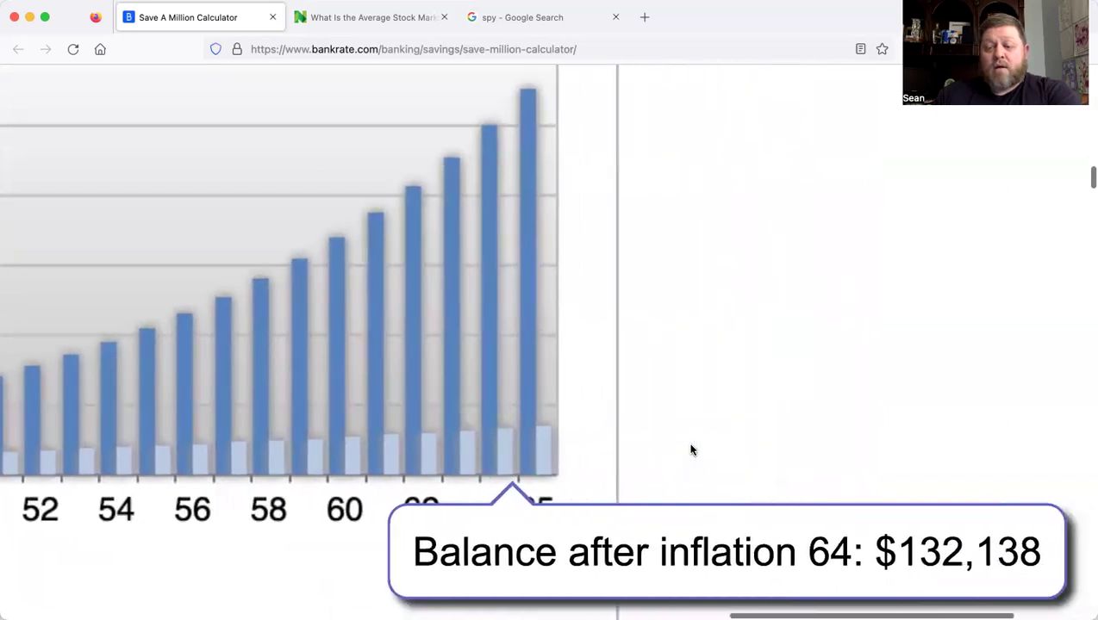
mouse_move(474, 453)
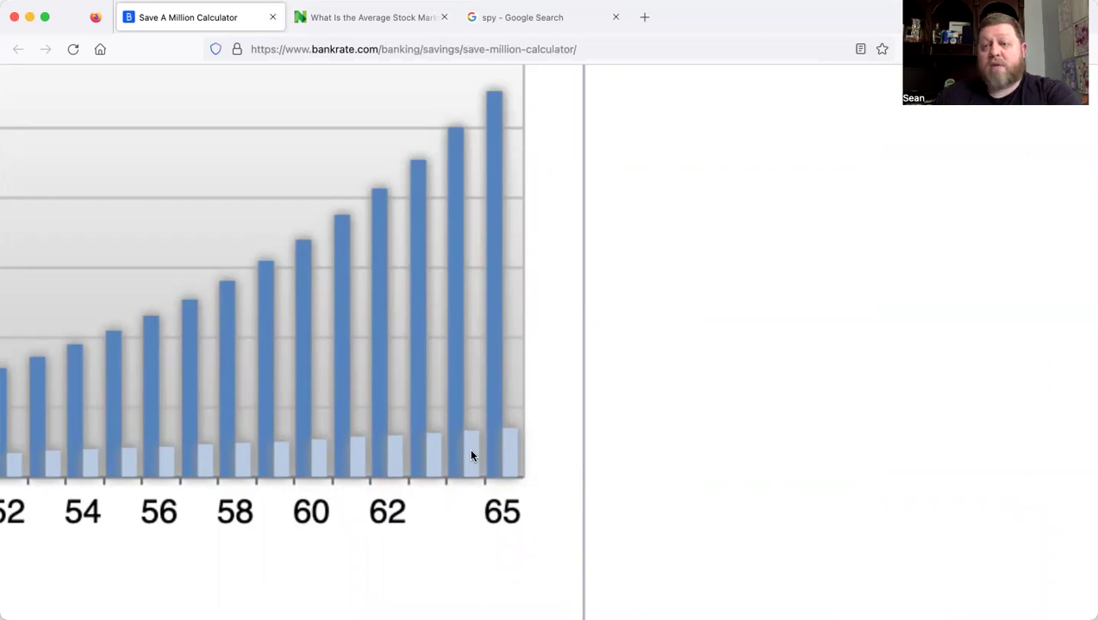
scroll(472, 456, down, 5)
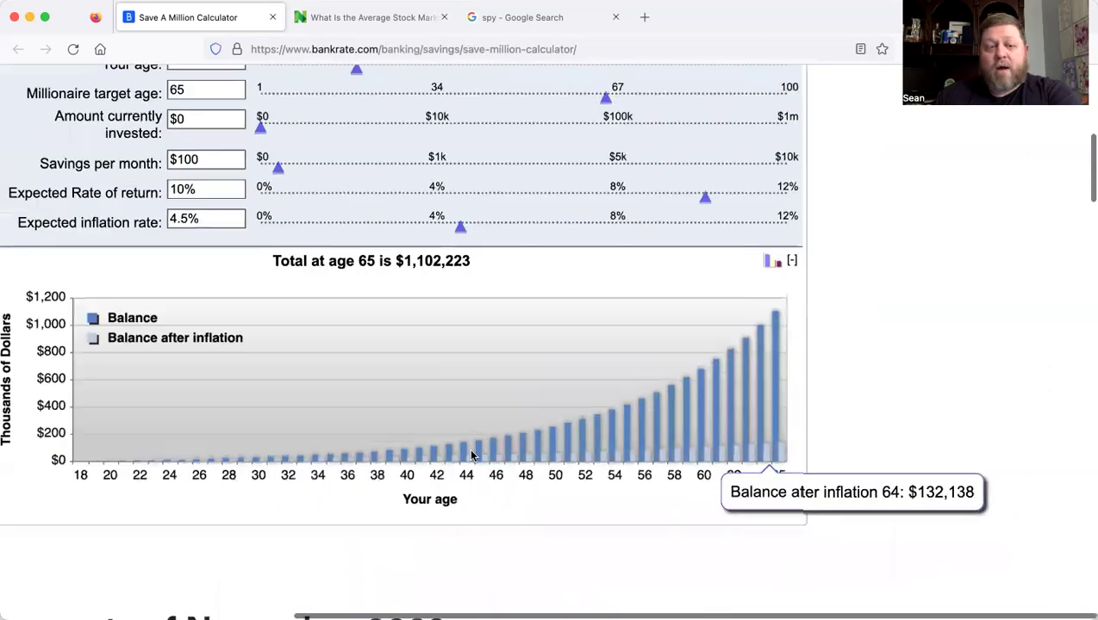
scroll(147, 422, up, 2)
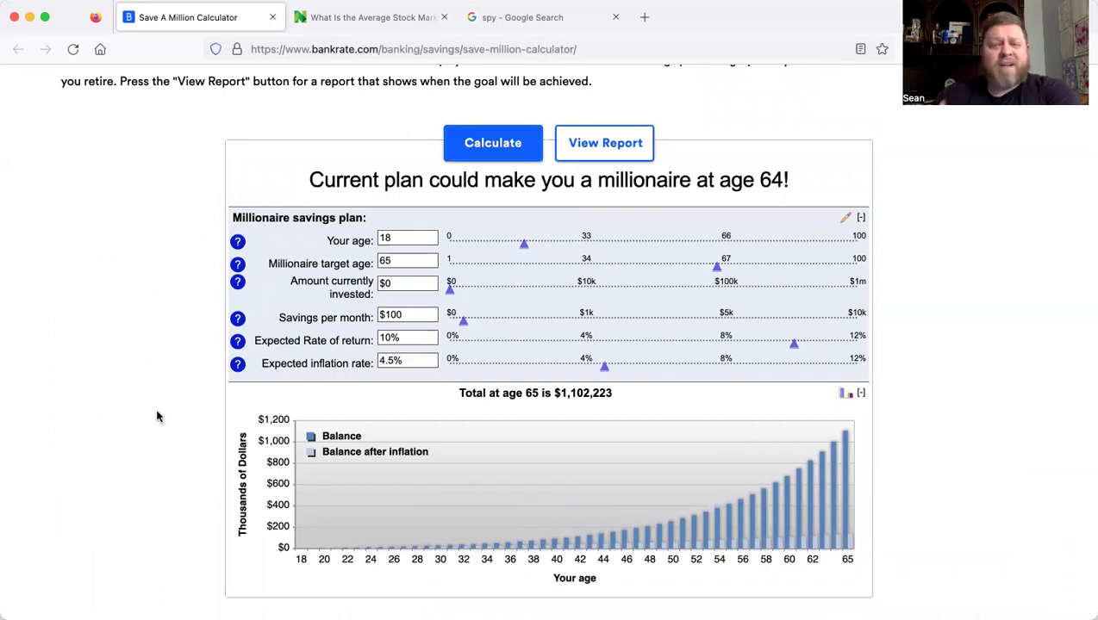
- Recalculate the millionaire plan for a current age of 25 with savings of $300 per month
click(397, 236)
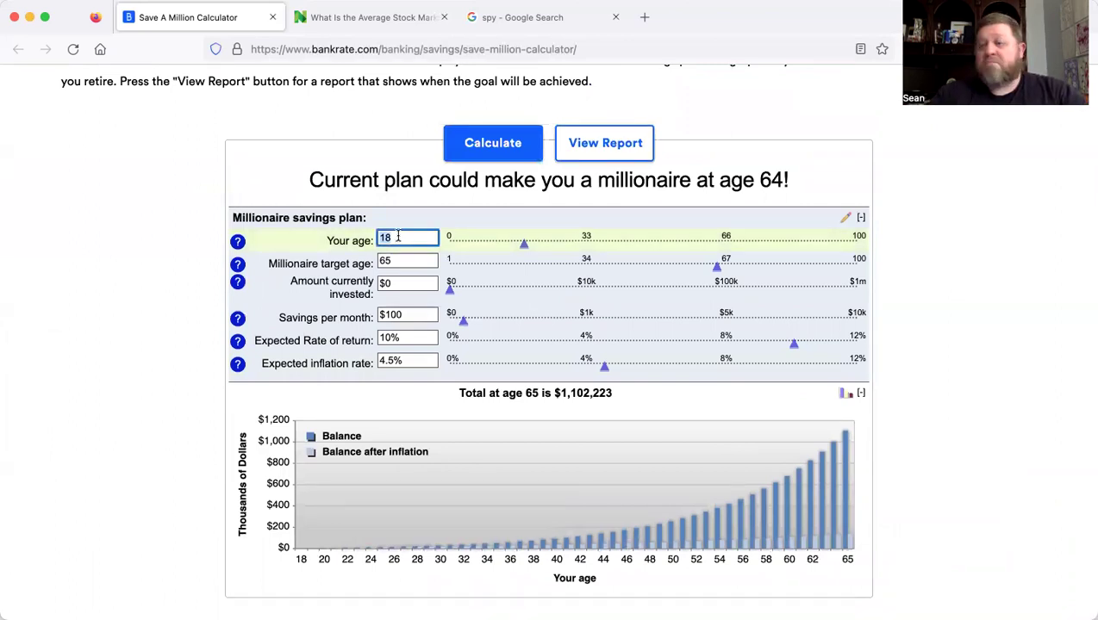
text(25)
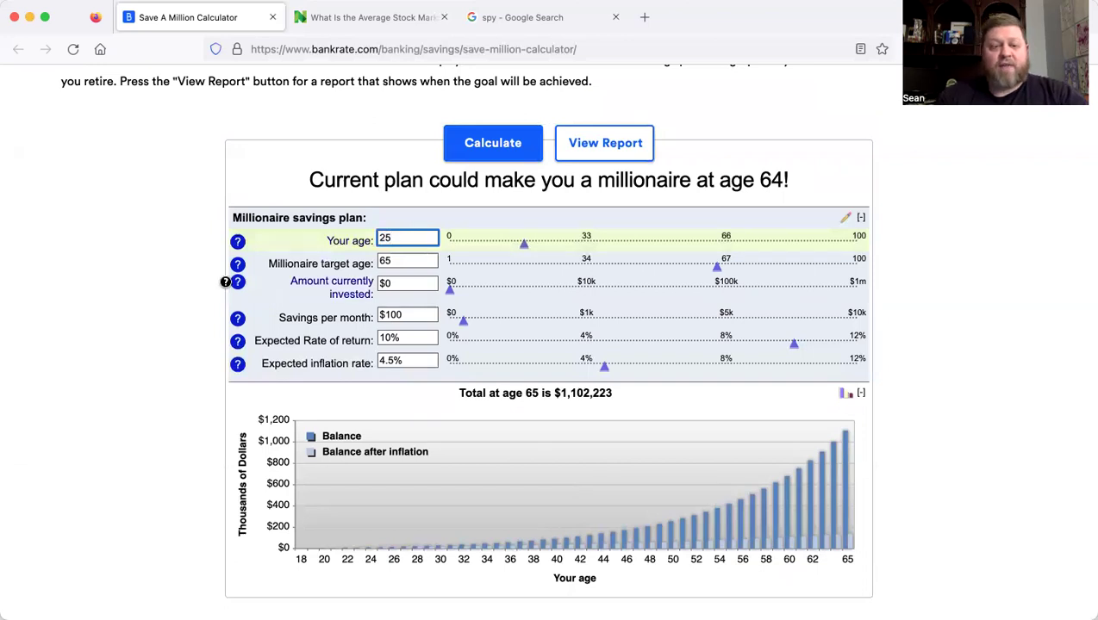
click(188, 288)
click(397, 314)
text(300)
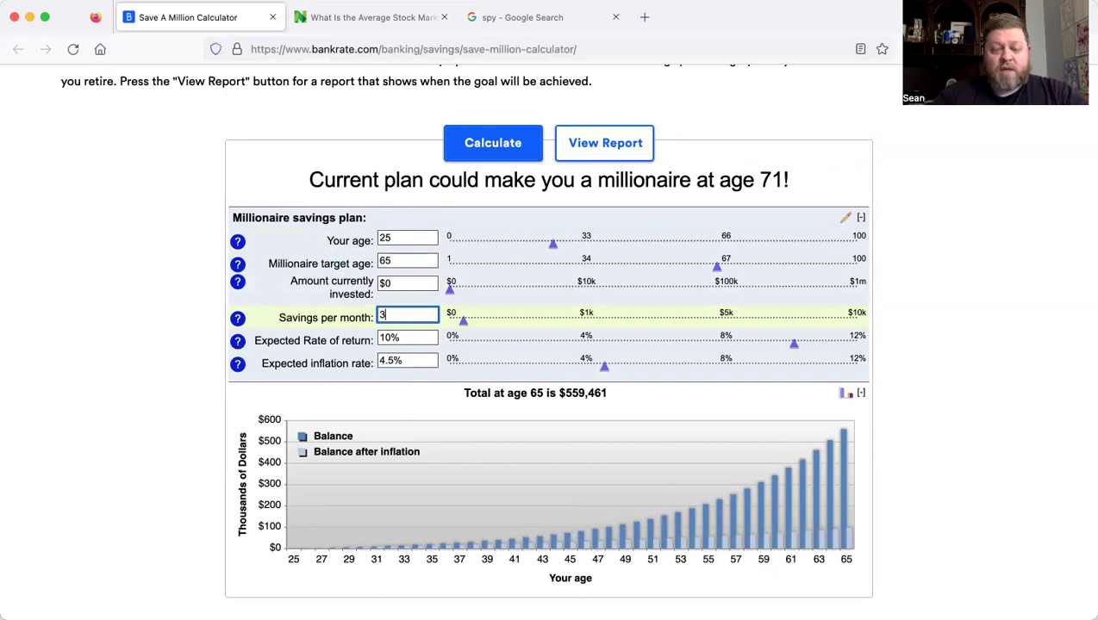
click(171, 334)
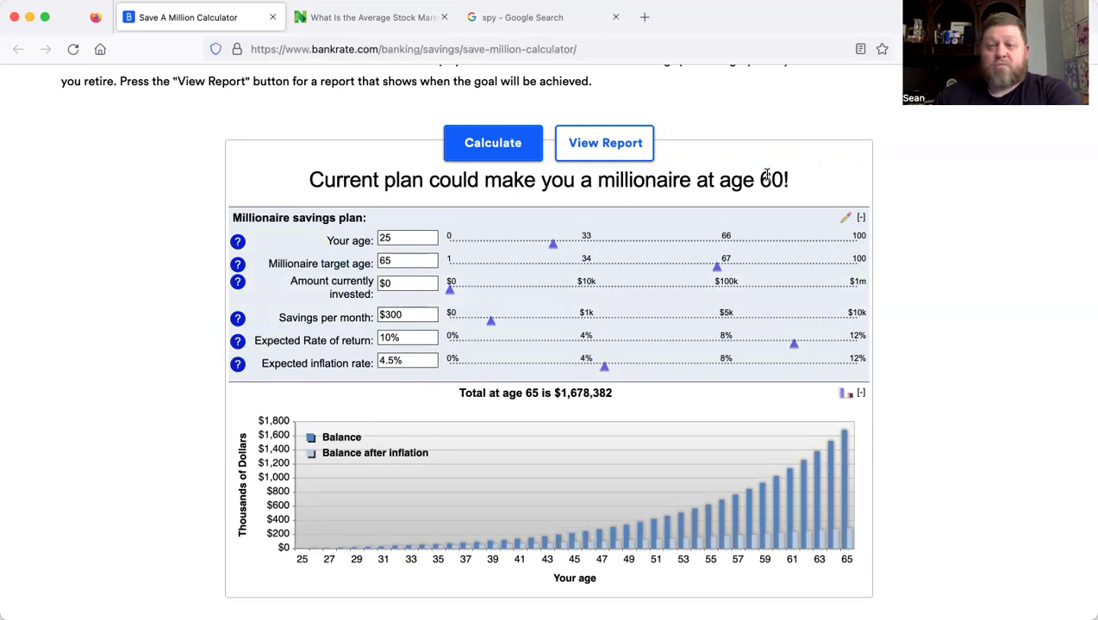
- Recalculate the millionaire plan for a current age of 35 with savings of $750 per month
click(405, 237)
key(BackSpace)
key(BackSpace)
text(35)
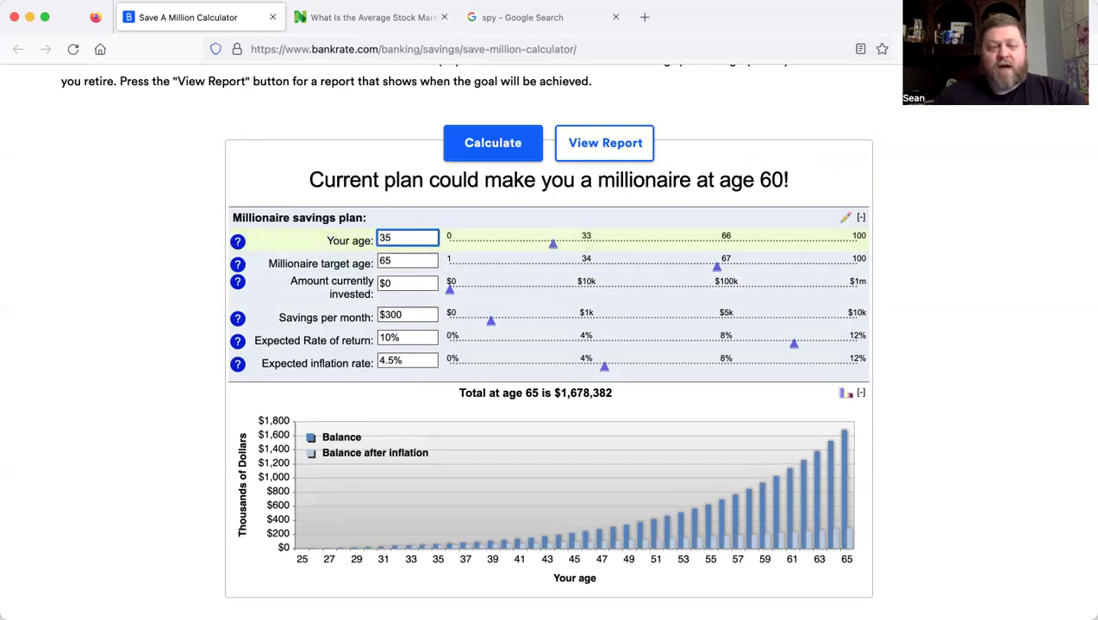
click(405, 314)
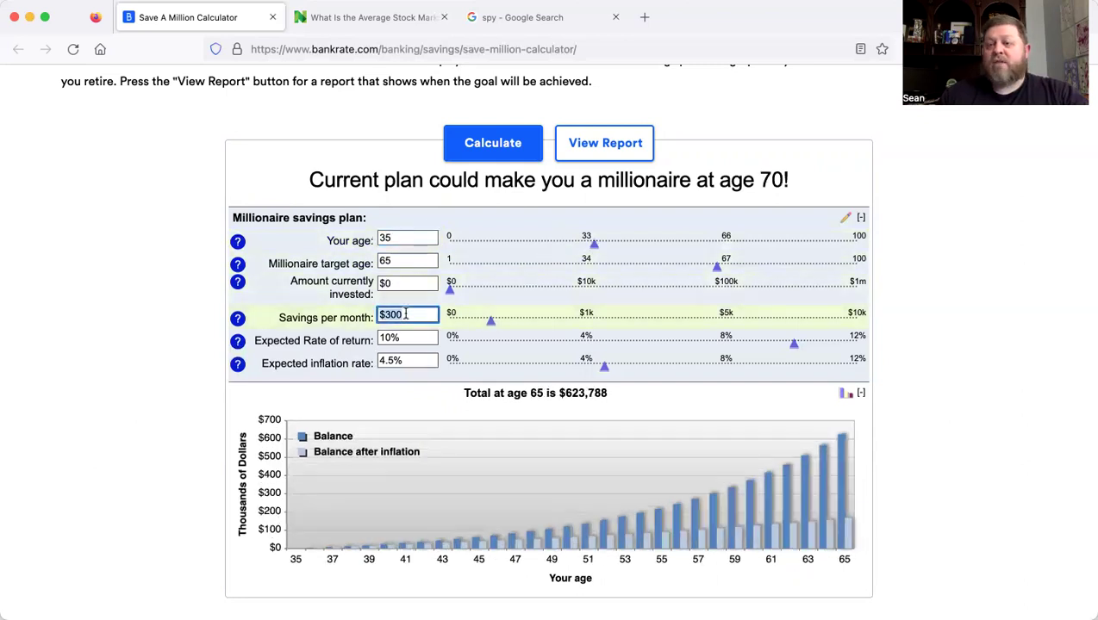
text(750)
click(188, 346)
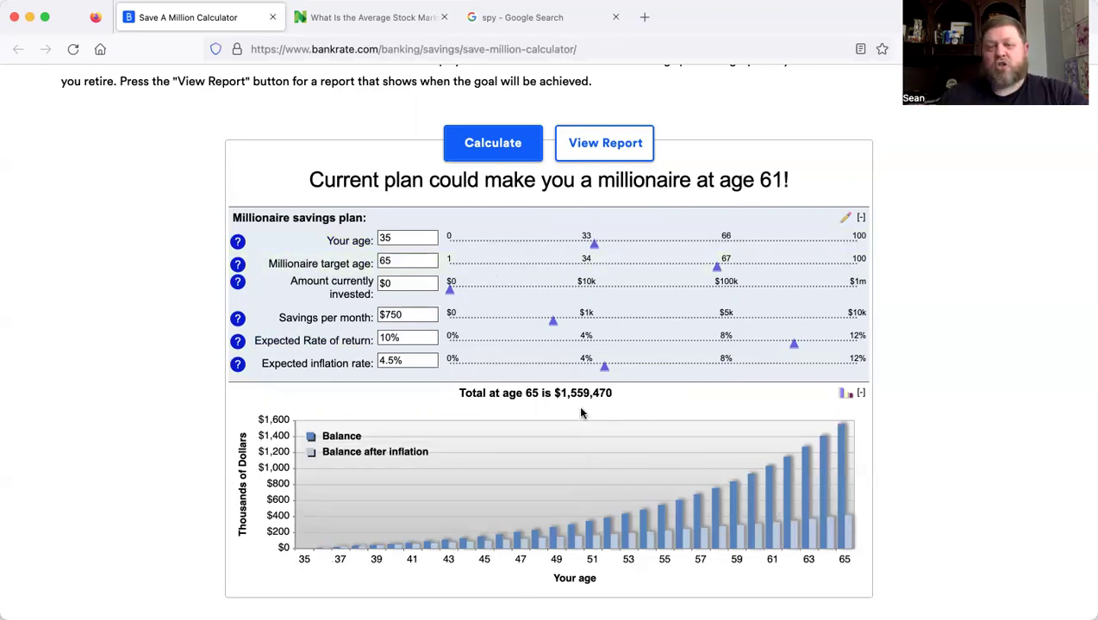
- Try monthly savings of $600 and $550 in the plan for age 35
click(404, 315)
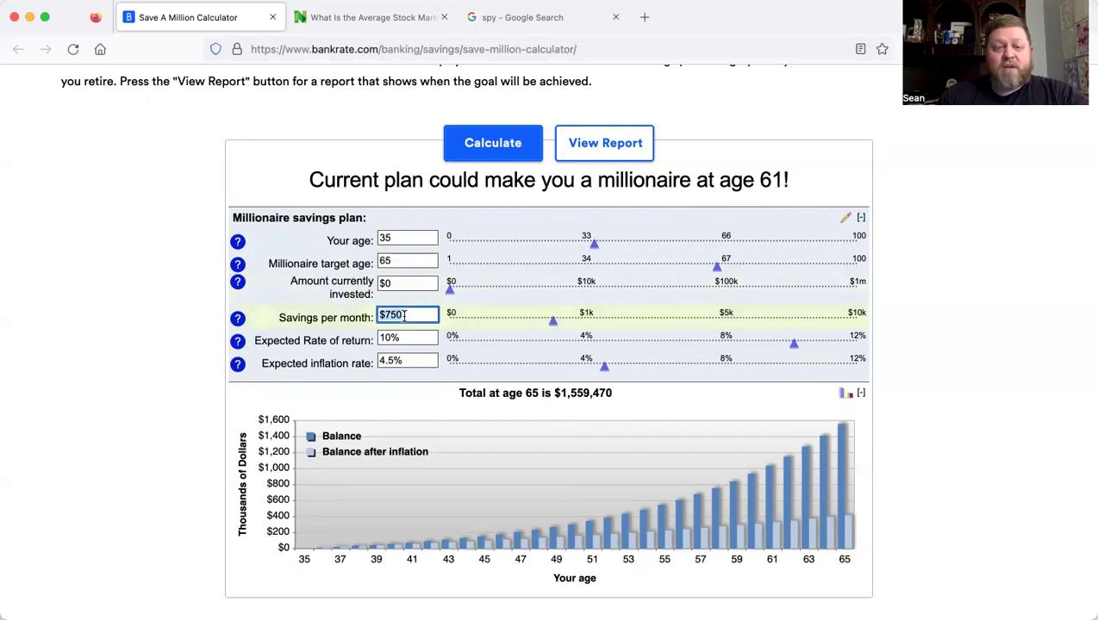
text(600)
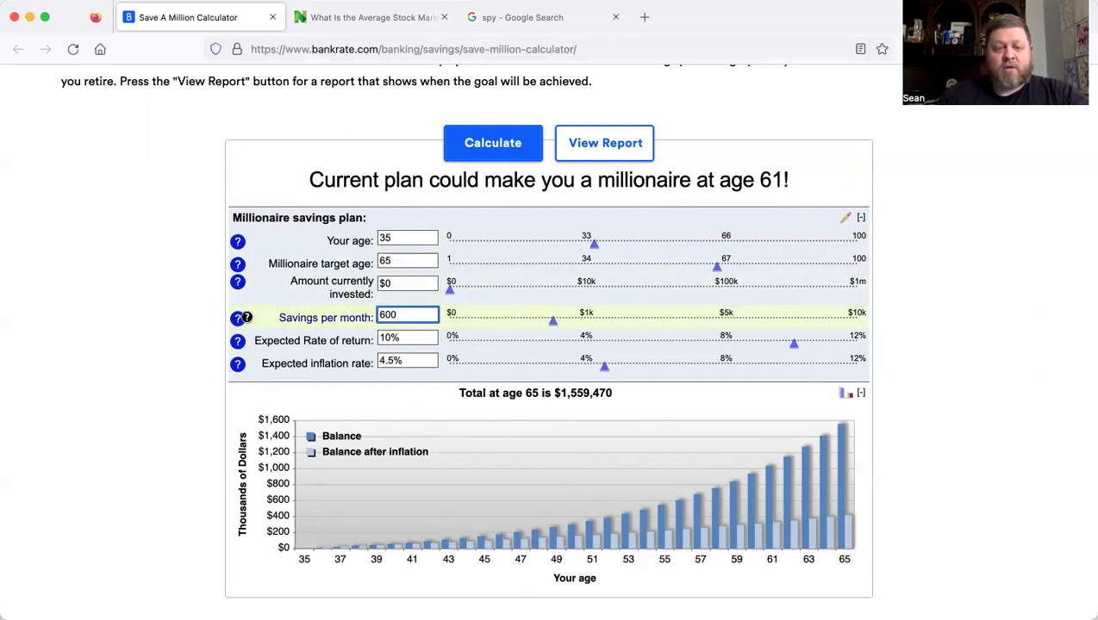
click(177, 310)
click(404, 316)
right_click(407, 314)
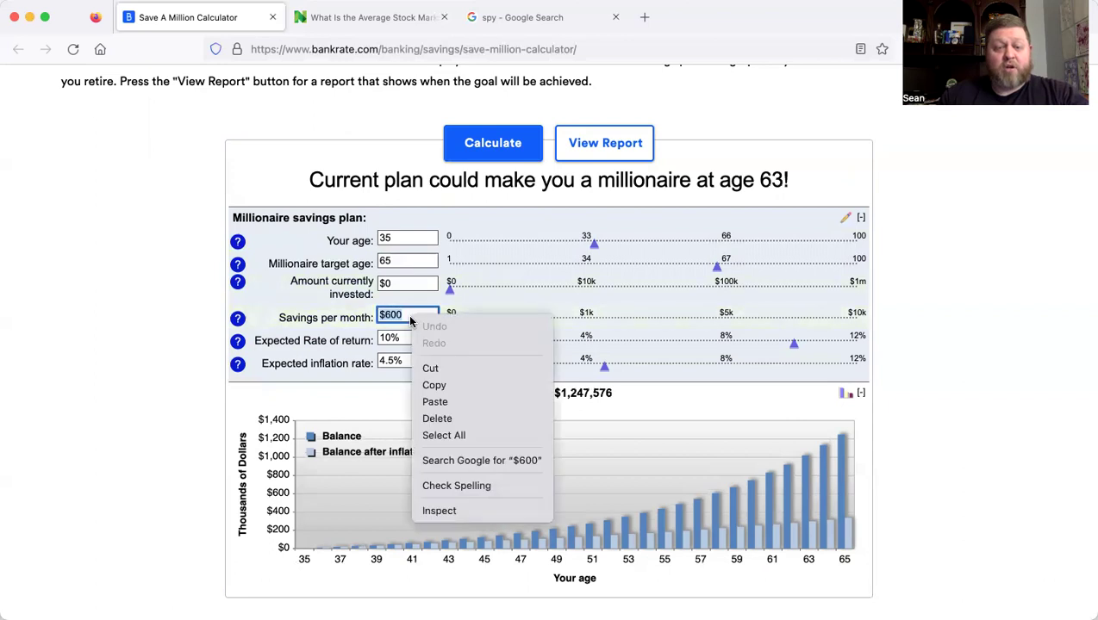
key(Escape)
text(550)
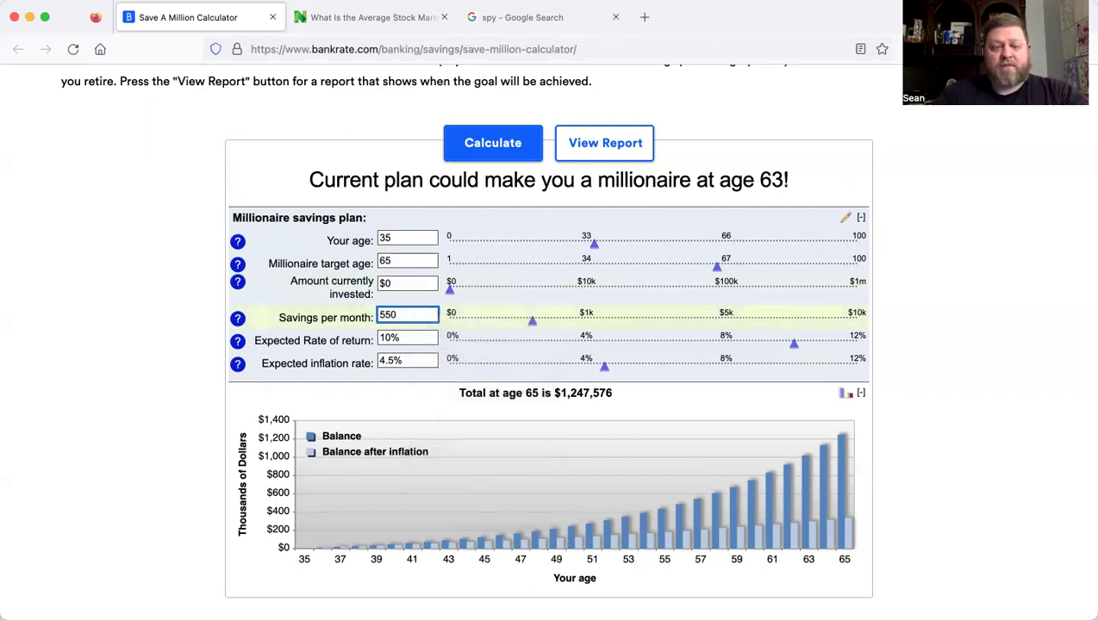
click(181, 303)
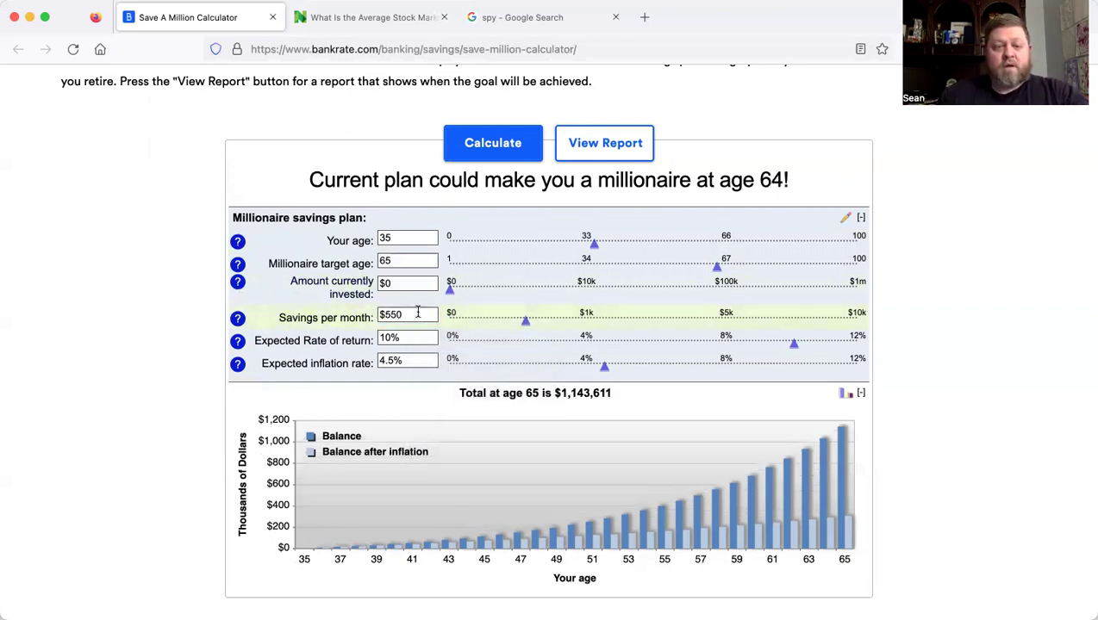
- Set the savings per month to $500 and recalculate the plan
click(418, 314)
text(500)
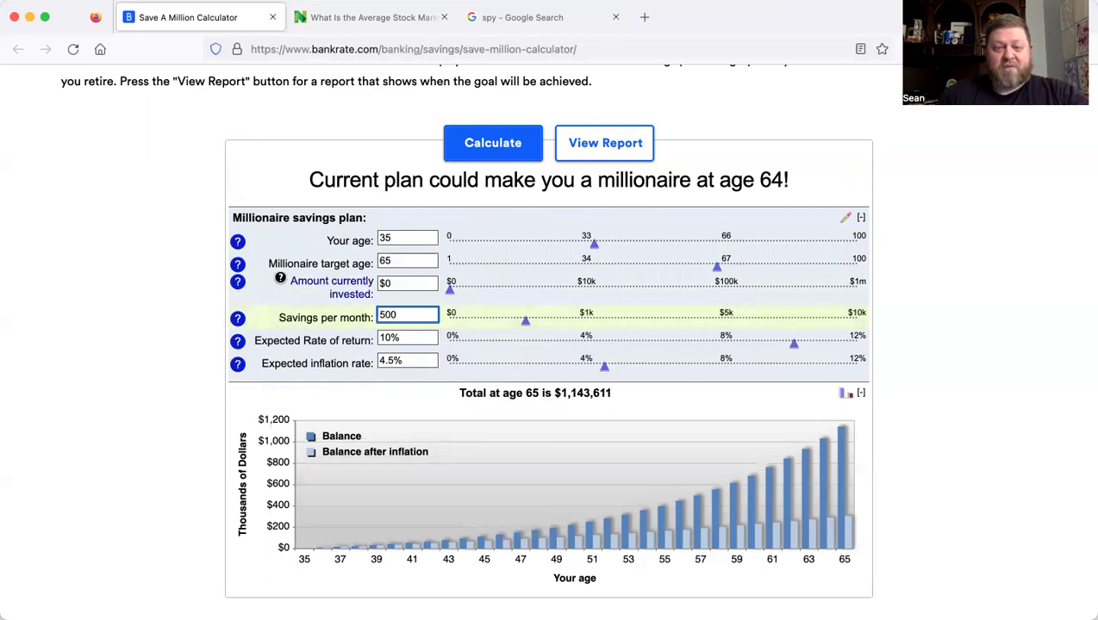
click(171, 293)
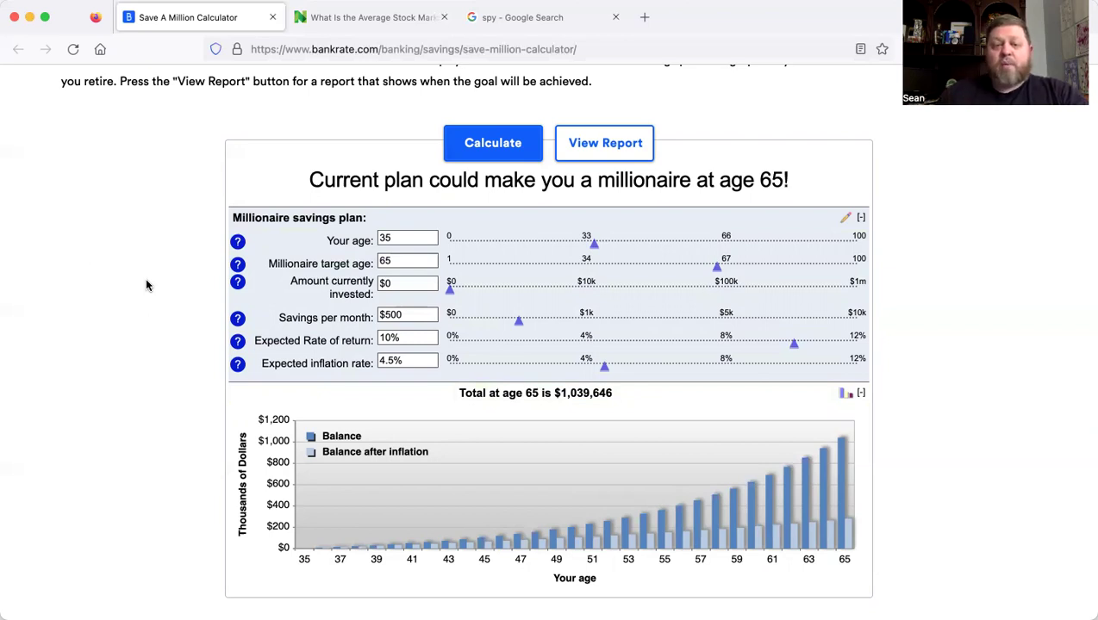
- Set the current age to 30 and the millionaire target age to 45, and recalculate the plan
double_click(396, 238)
text(30)
double_click(398, 262)
text(45)
click(141, 331)
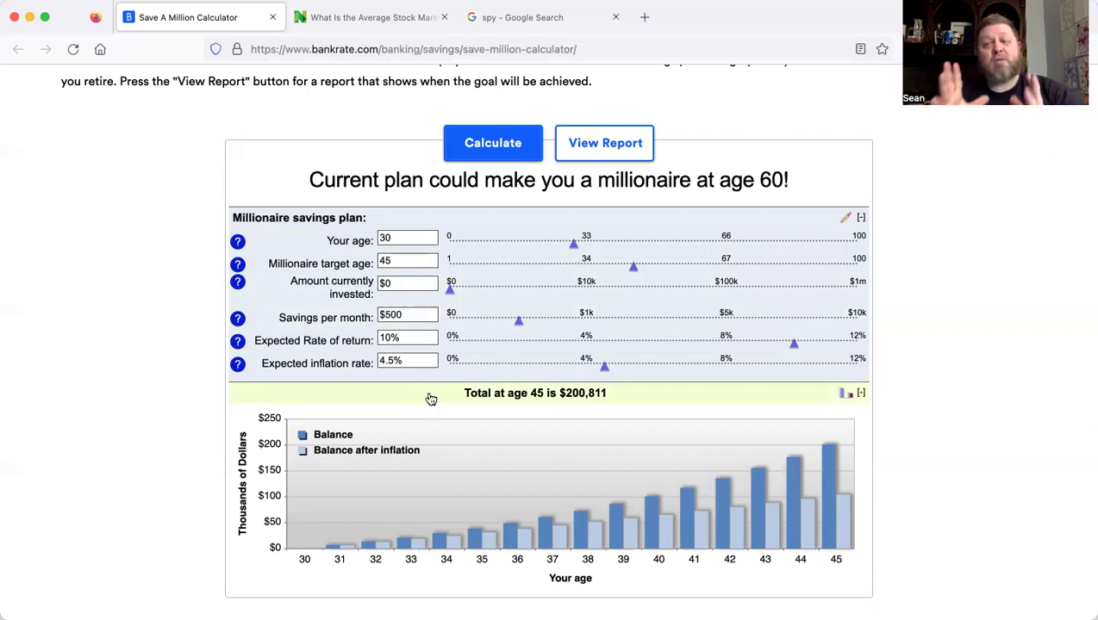
- Raise the savings per month to $1,500 and update the projection
click(408, 314)
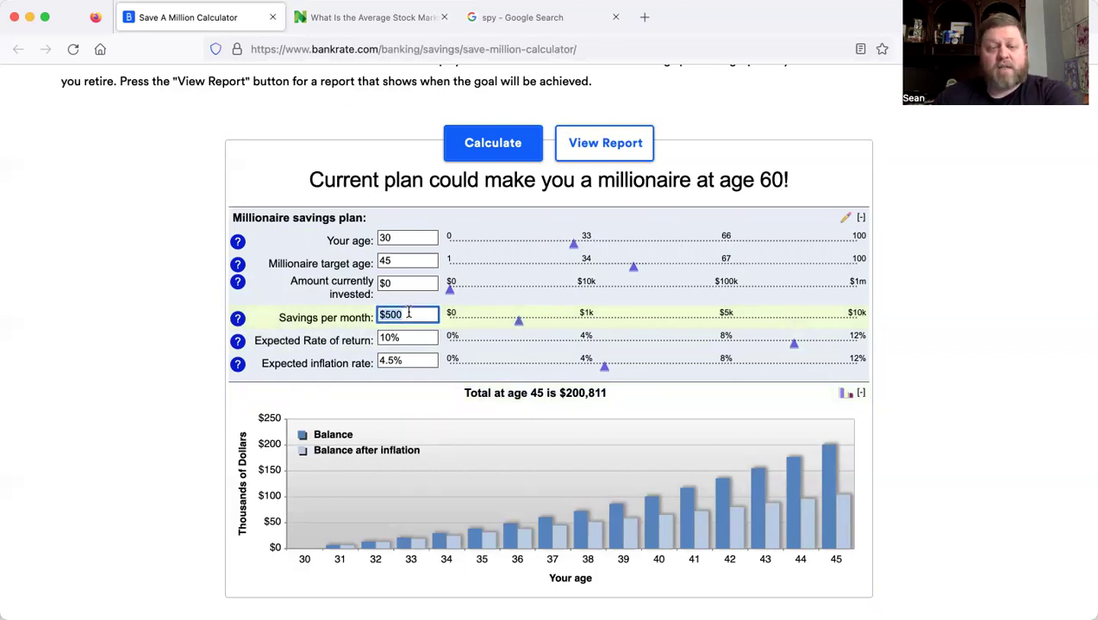
text(1500)
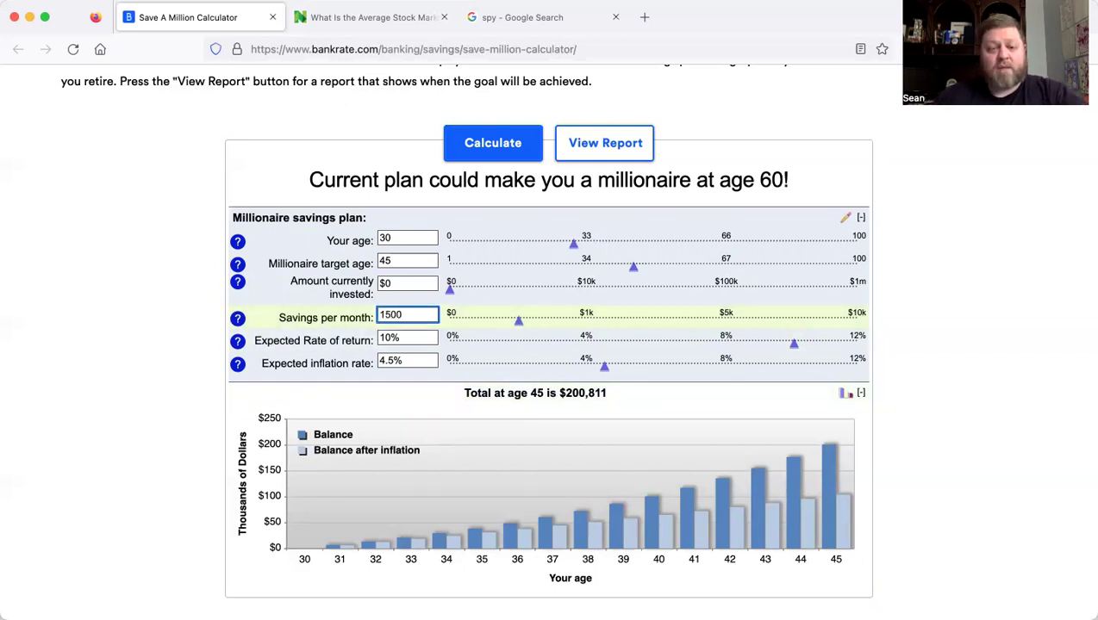
click(168, 333)
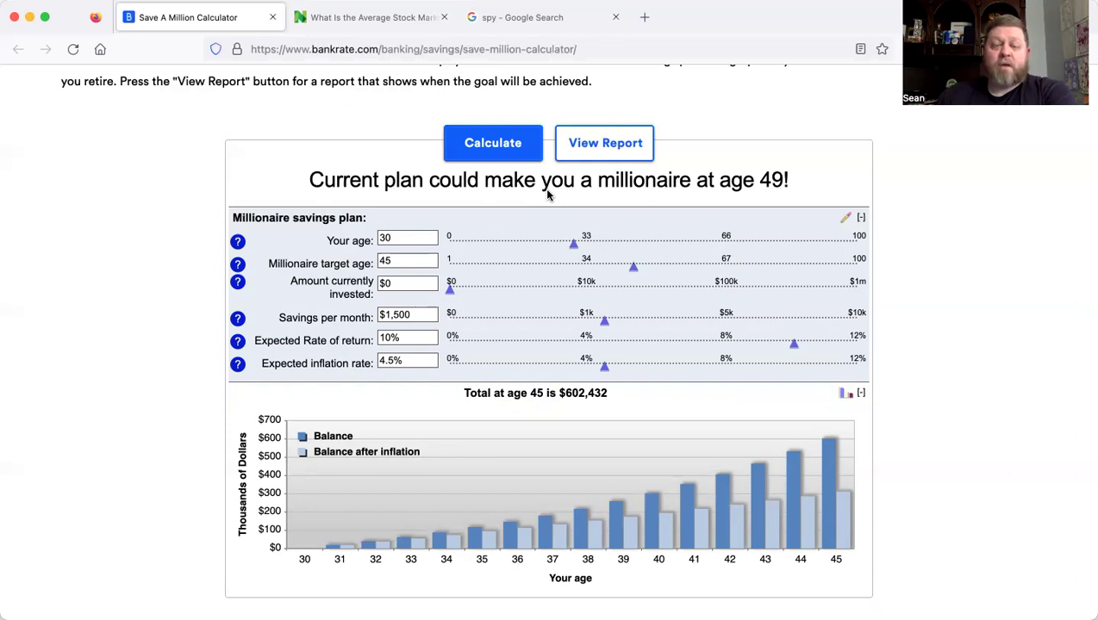
- Set the amount currently invested to $25,000 and update the projection
click(395, 283)
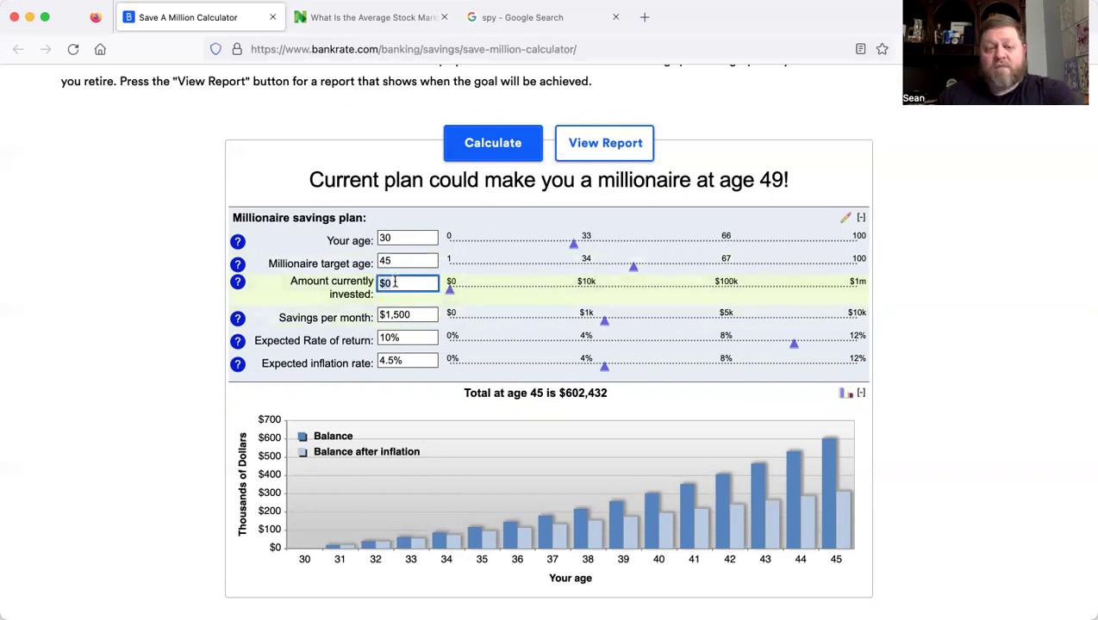
text(25,000)
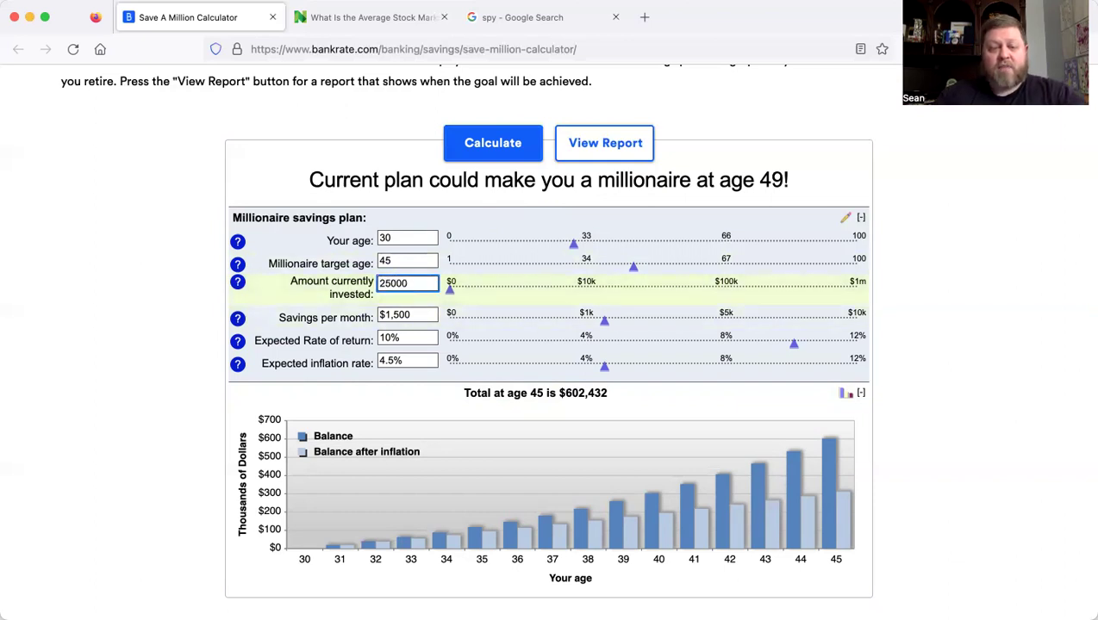
click(198, 305)
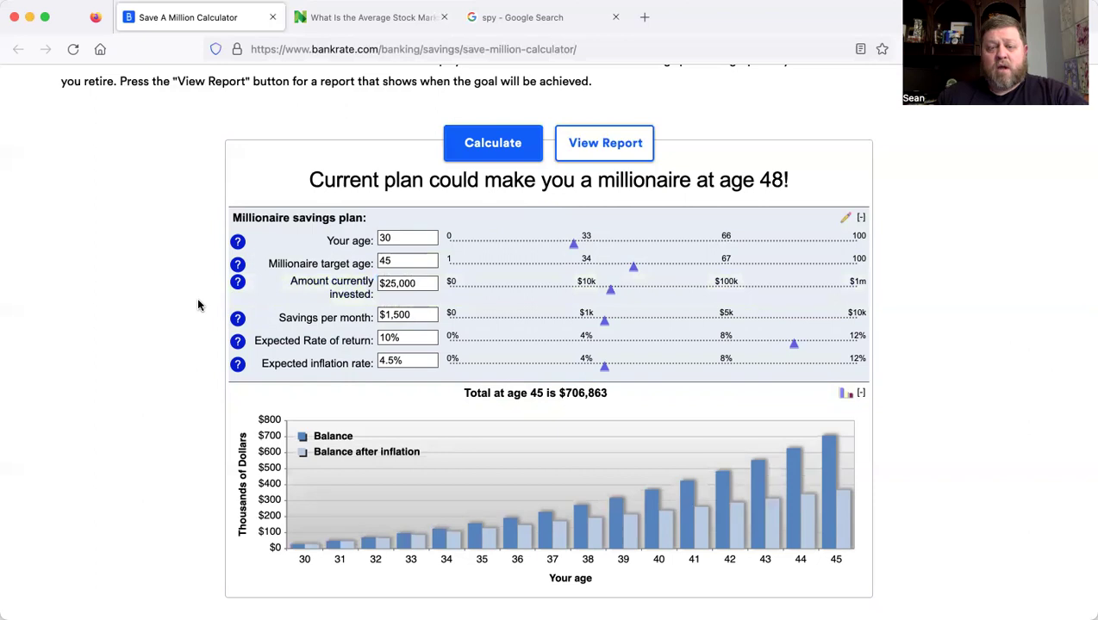